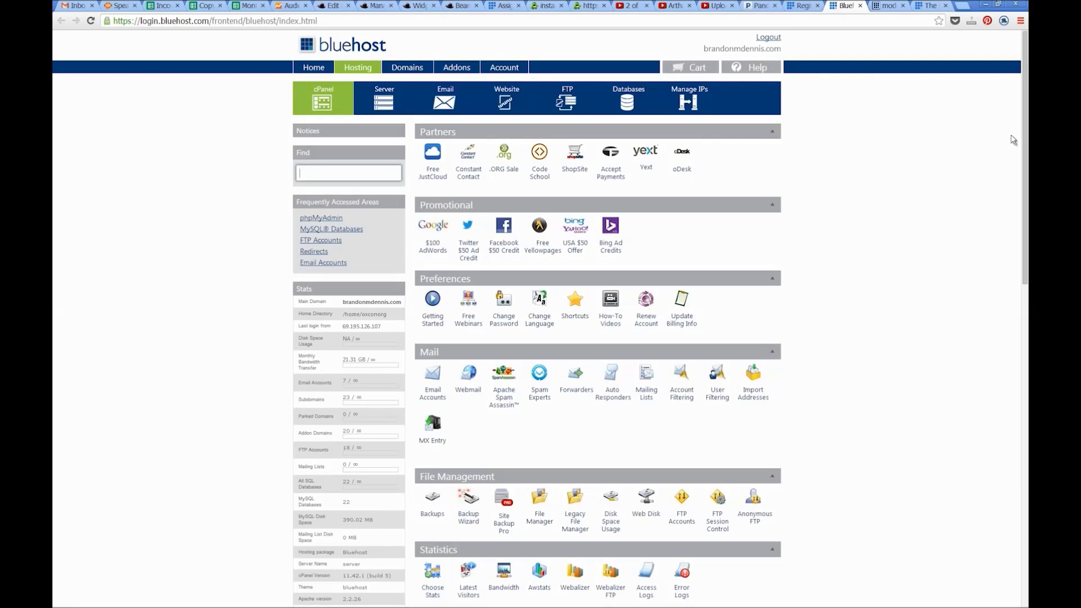
# - Check whether the domain modelgentleman.com is available on the domain registration page
pyautogui.hotkey('ctrl', 'shift', 'Tab')
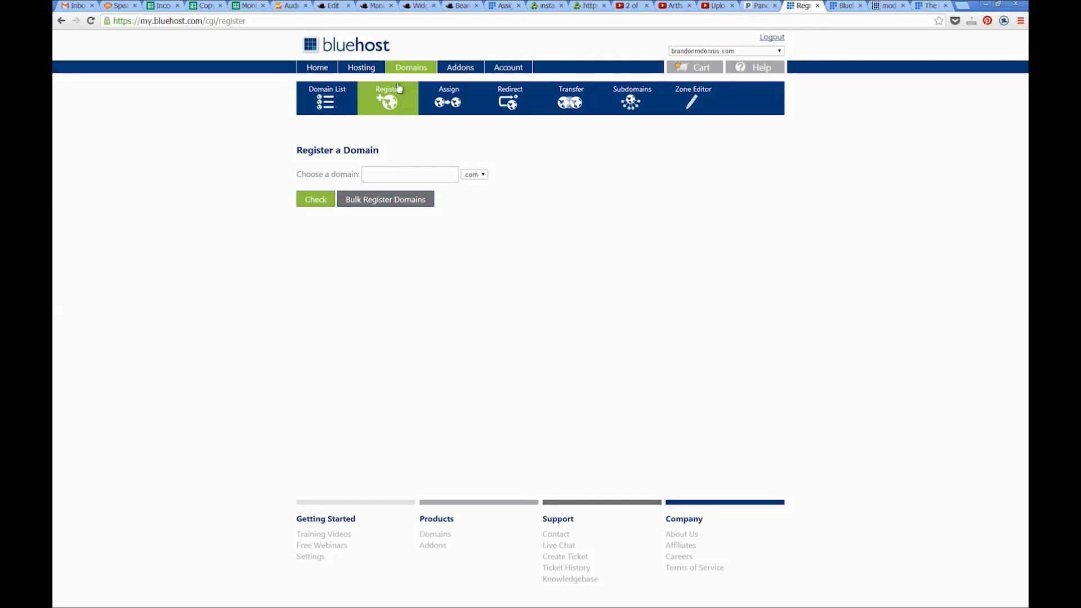
pyautogui.click(395, 176)
pyautogui.write('modelgentleman')
pyautogui.click(702, 298)
pyautogui.click(314, 202)
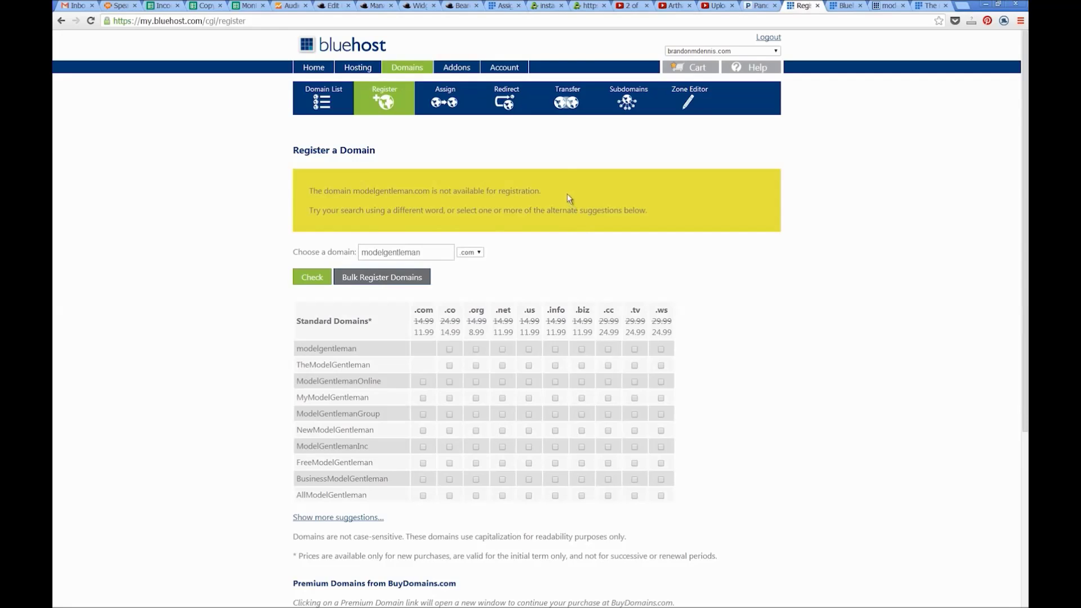
# - Look over the open WordPress installer pages and examine the .com price among the domain registration suggestions
pyautogui.click(587, 6)
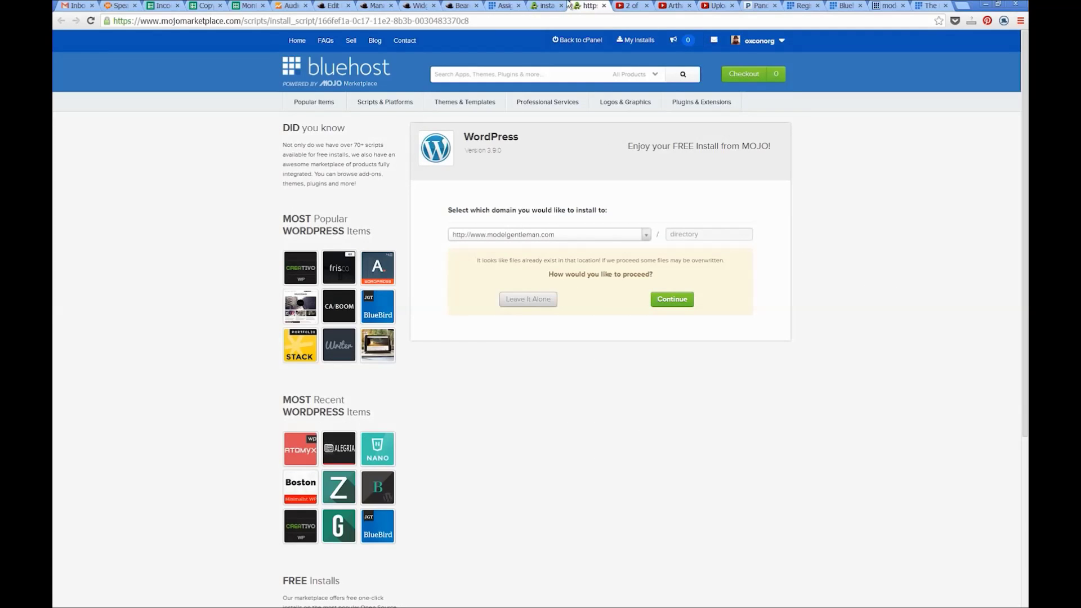
pyautogui.click(546, 6)
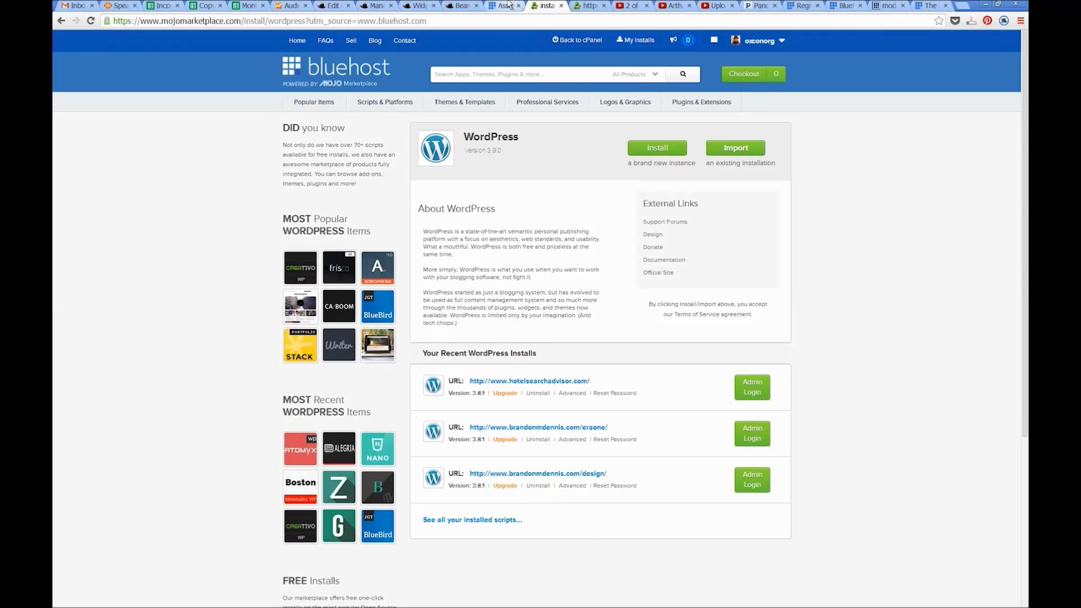
pyautogui.click(802, 5)
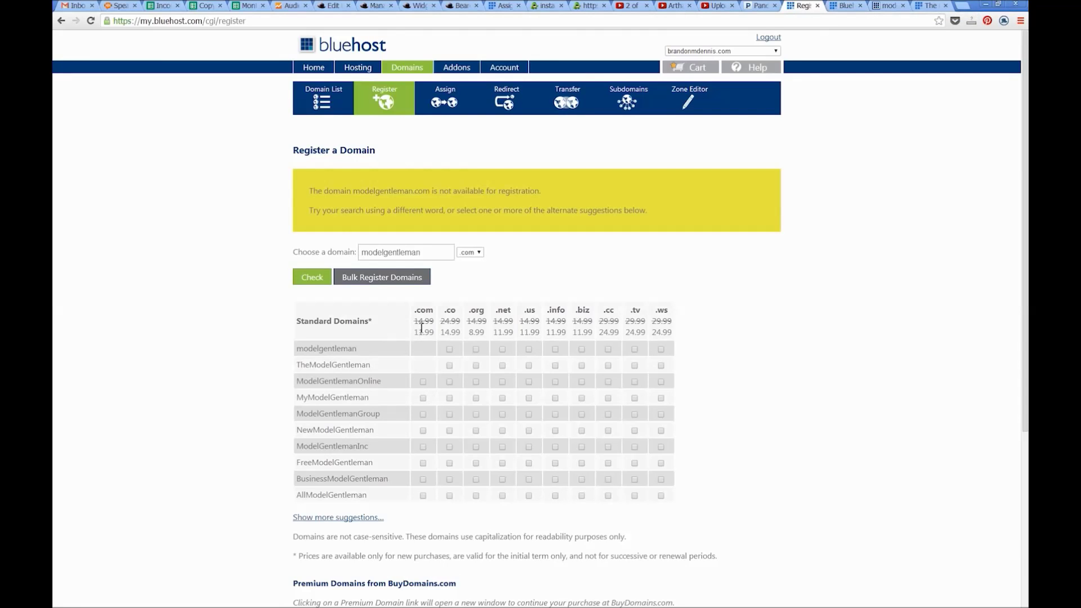
pyautogui.moveTo(418, 333)
pyautogui.mouseDown()
pyautogui.moveTo(451, 318)
pyautogui.moveTo(435, 333)
pyautogui.mouseUp()
# - Launch the WordPress installer from the hosting account's home page, dismissing the welcome pop-up
pyautogui.click(834, 5)
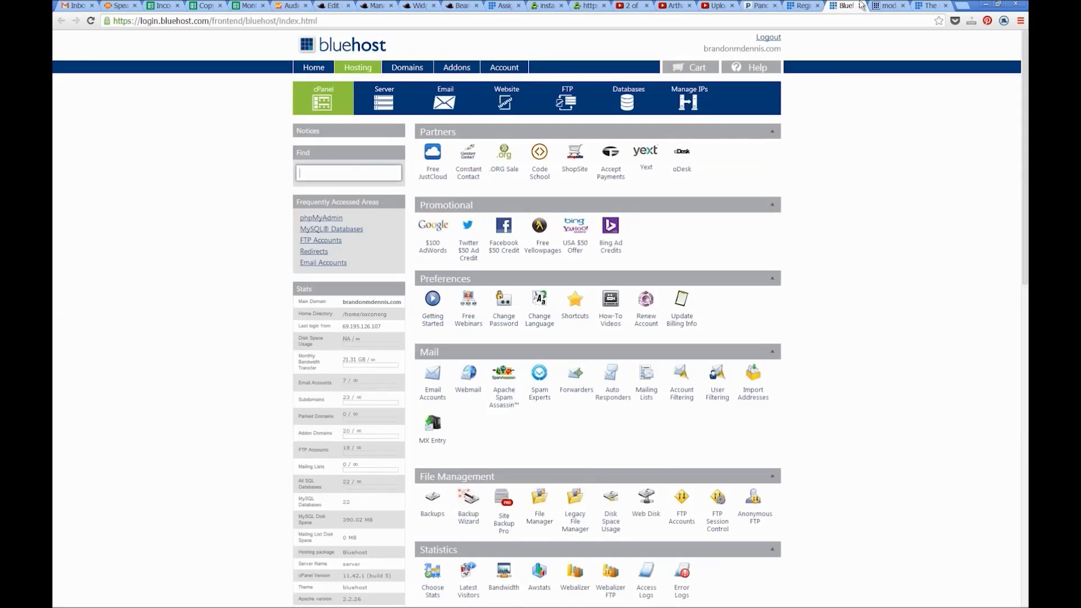
pyautogui.click(315, 68)
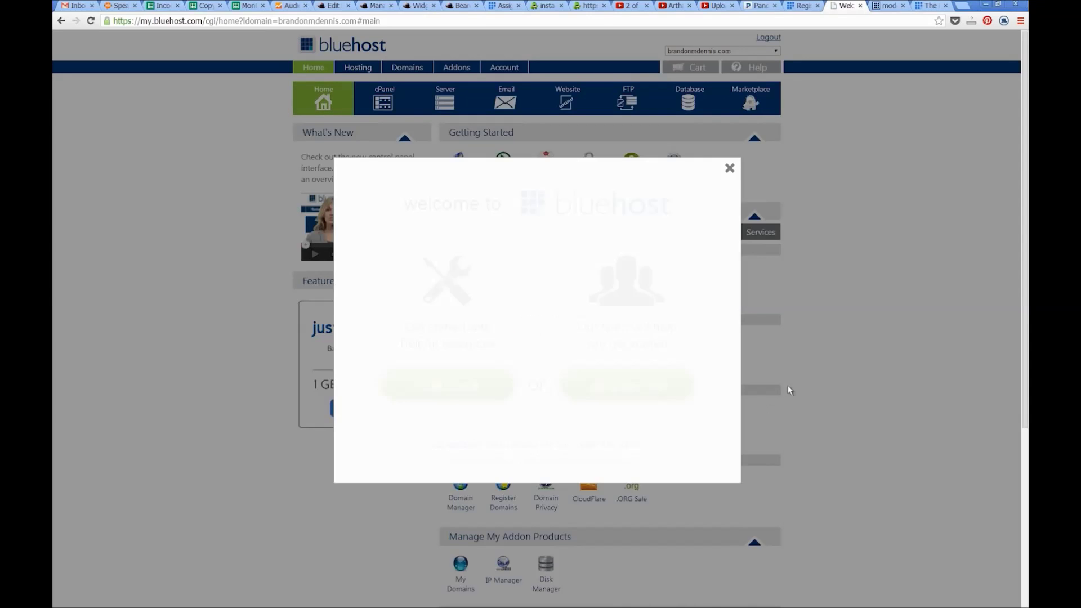
pyautogui.click(729, 169)
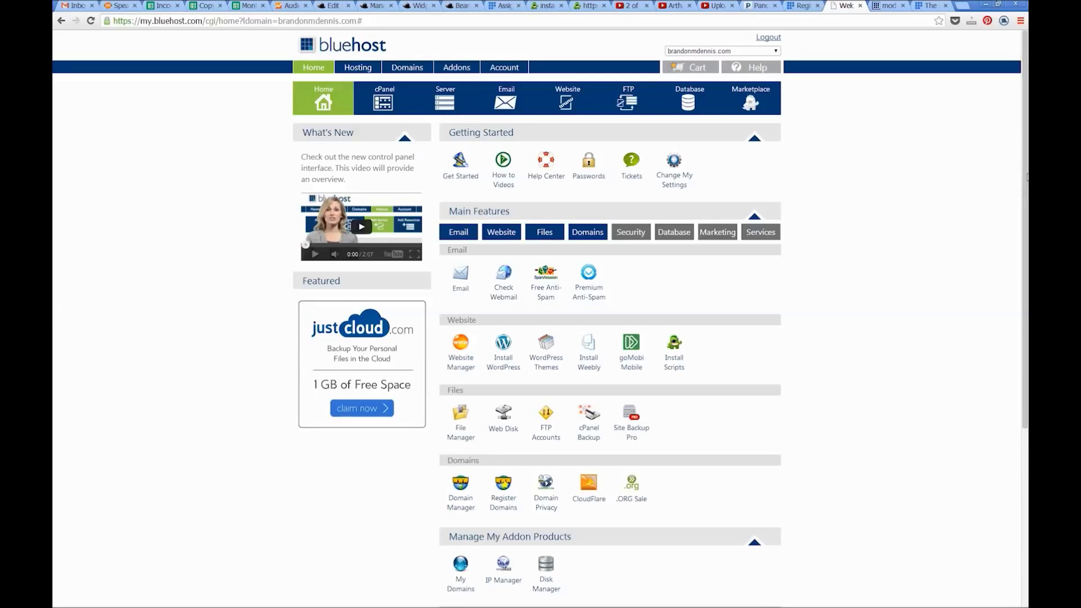
pyautogui.moveTo(1026, 207); pyautogui.dragTo(1026, 231)
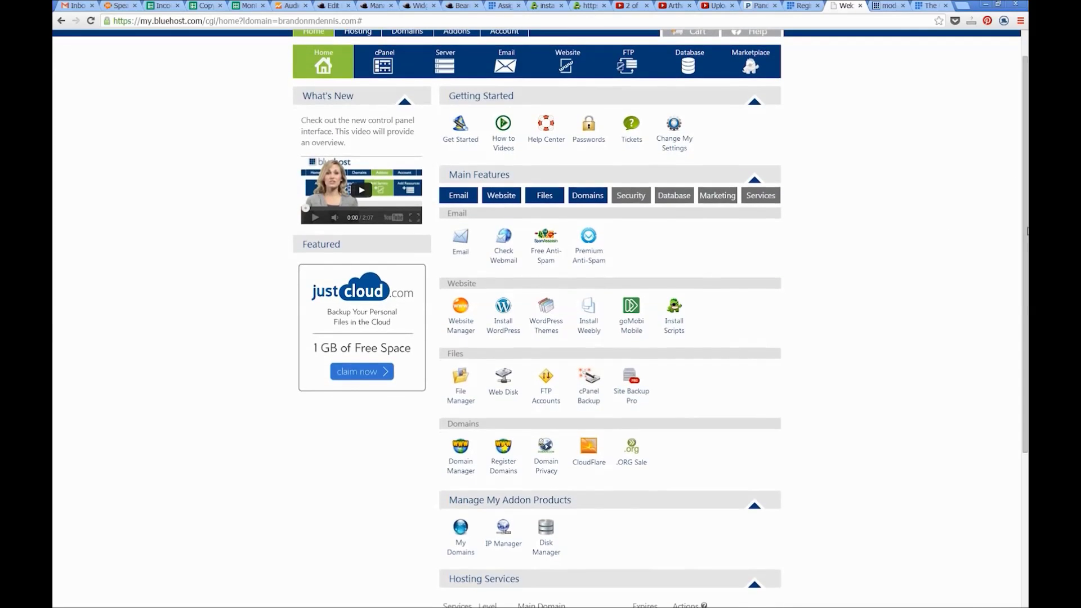
pyautogui.click(504, 324)
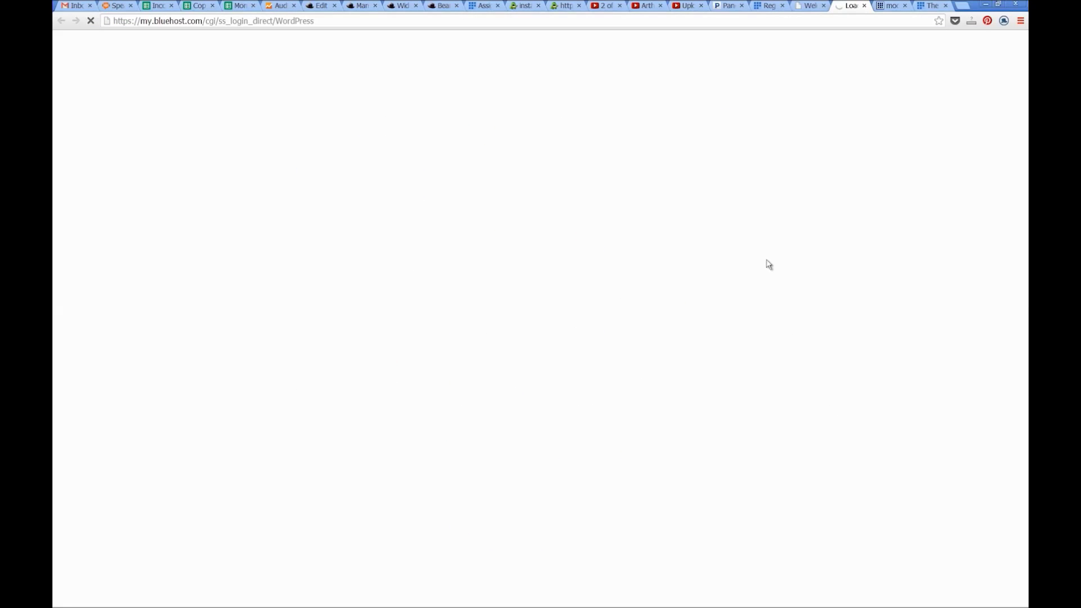
pyautogui.click(561, 5)
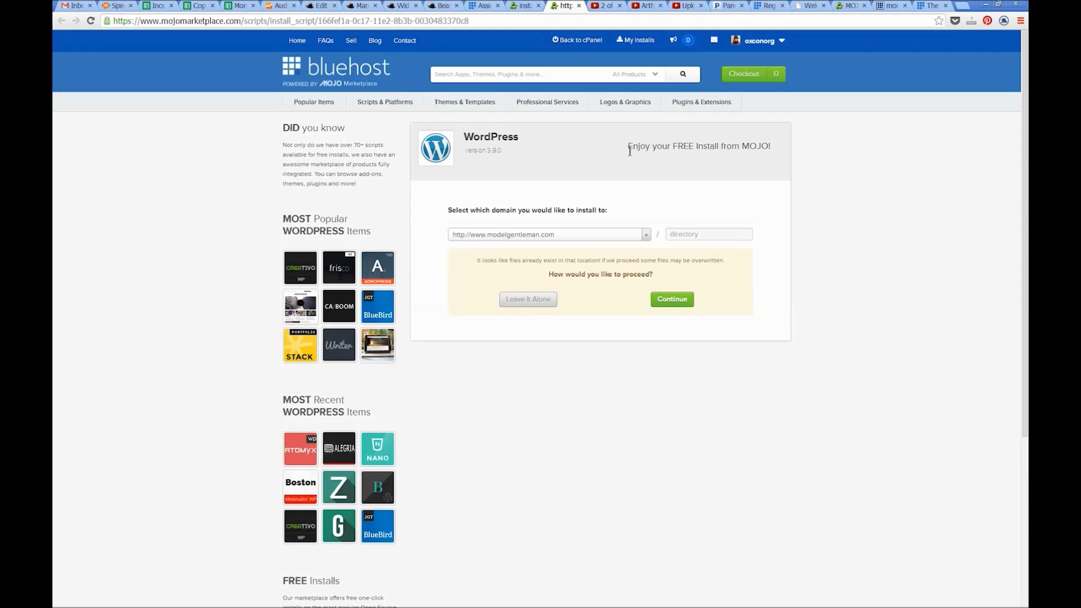
pyautogui.doubleClick(750, 146)
pyautogui.click(761, 148)
pyautogui.click(677, 303)
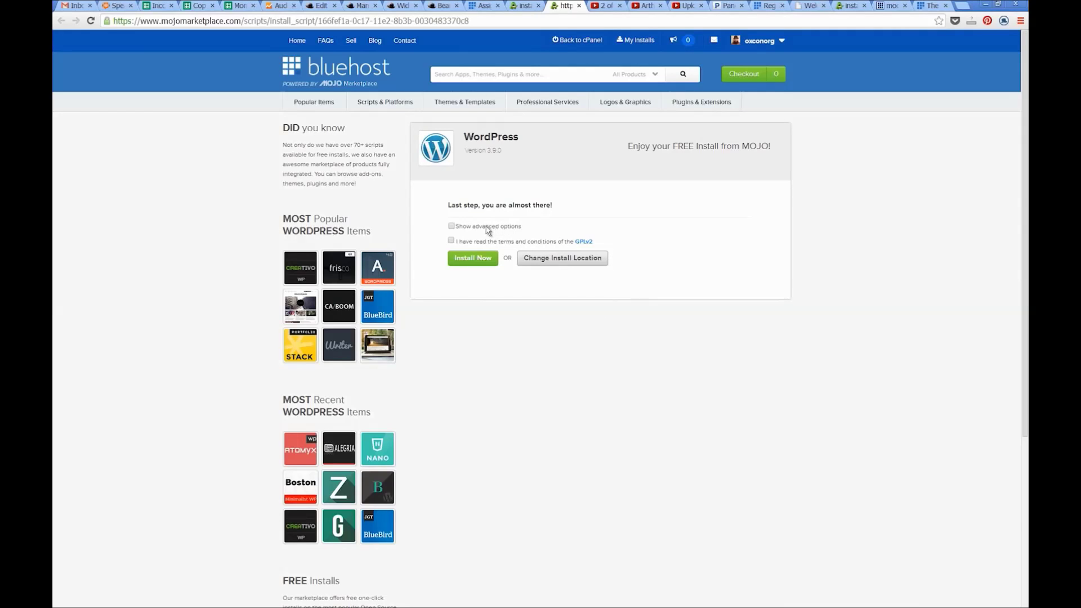
pyautogui.click(463, 242)
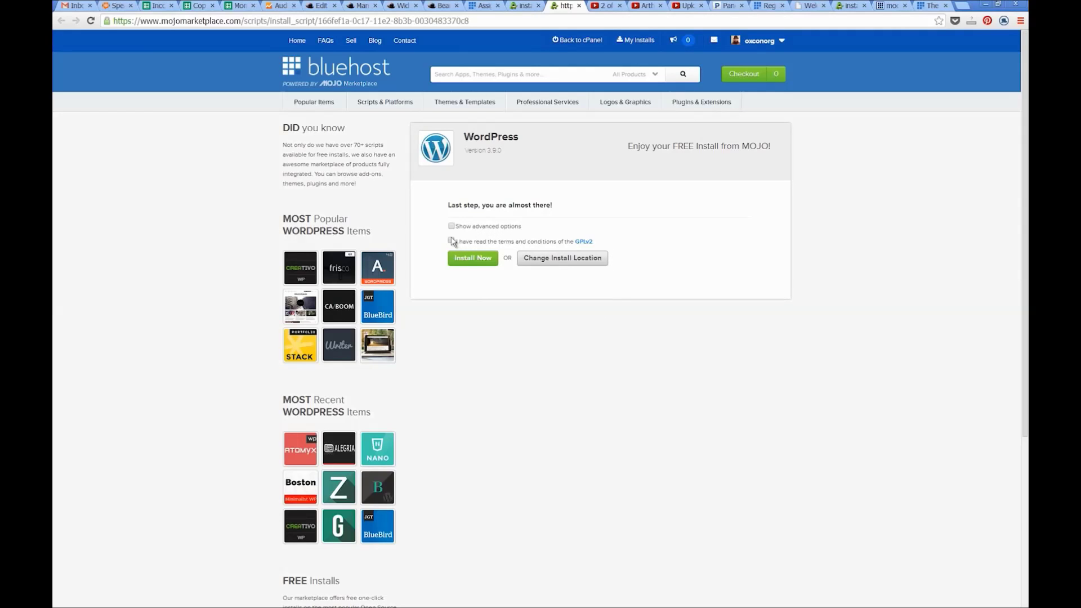
pyautogui.click(483, 262)
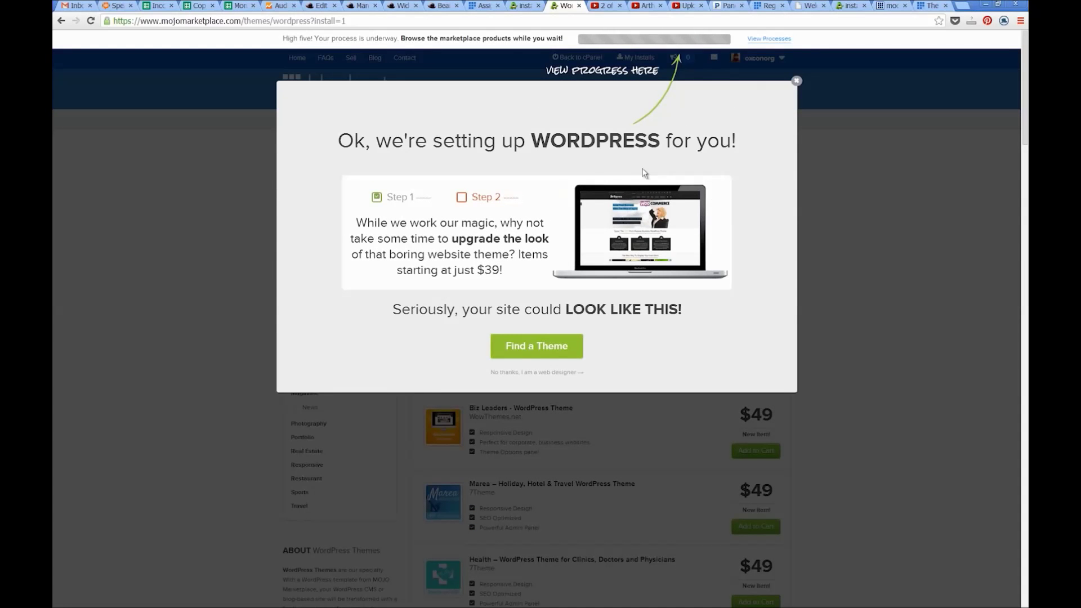
# - Dismiss the theme offer and view the login credentials of the finished WordPress installation
pyautogui.click(797, 82)
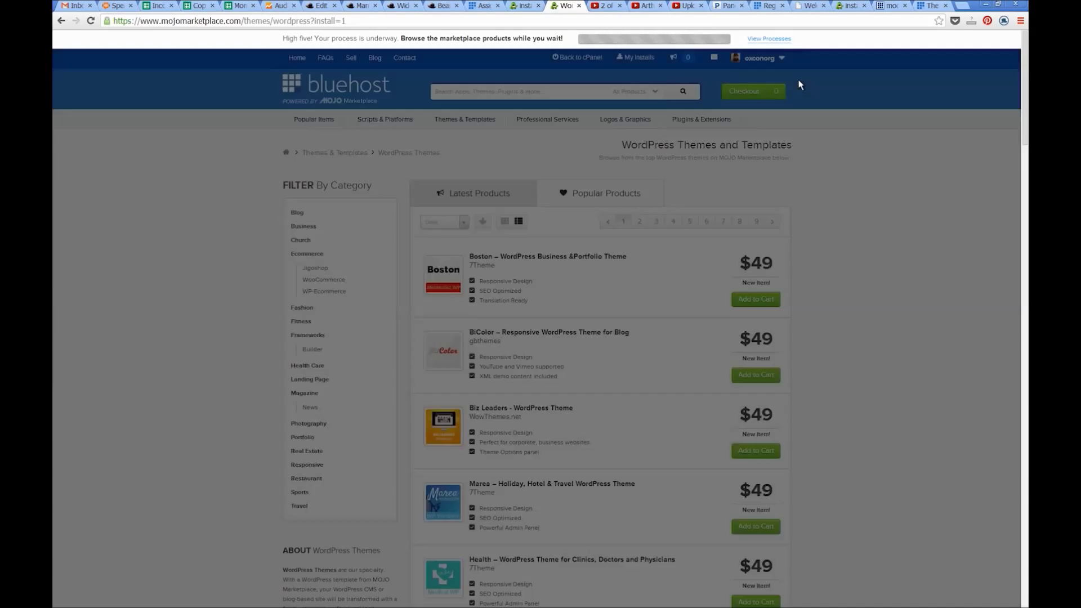
pyautogui.moveTo(1025, 147)
pyautogui.mouseDown()
pyautogui.moveTo(1025, 569)
pyautogui.moveTo(1025, 143)
pyautogui.mouseUp()
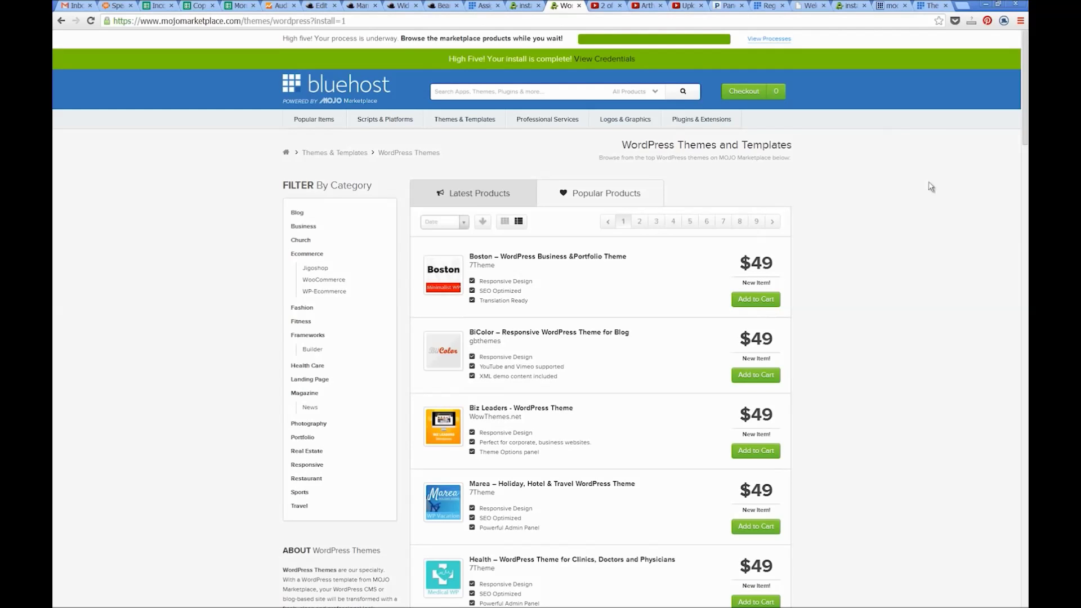
pyautogui.click(616, 59)
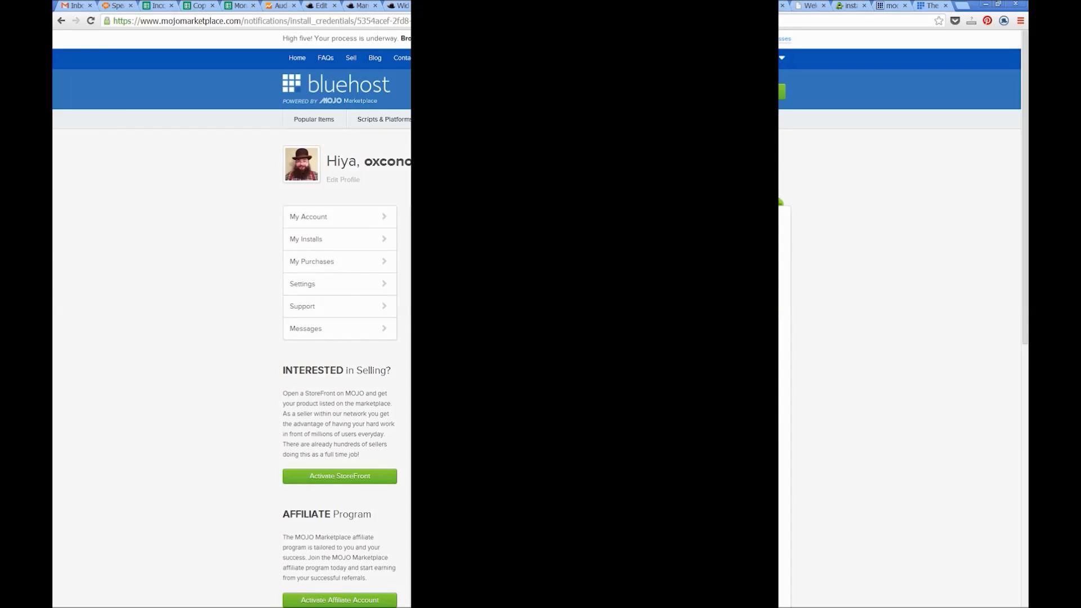
pyautogui.scroll(-1, 1026, 172)
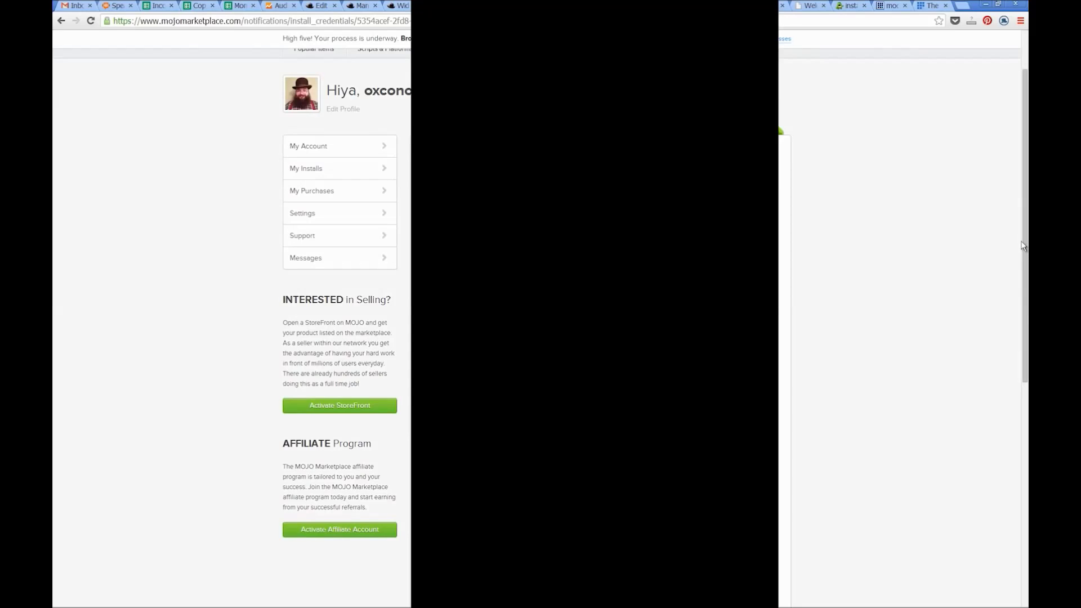
pyautogui.scroll(1, 1024, 249)
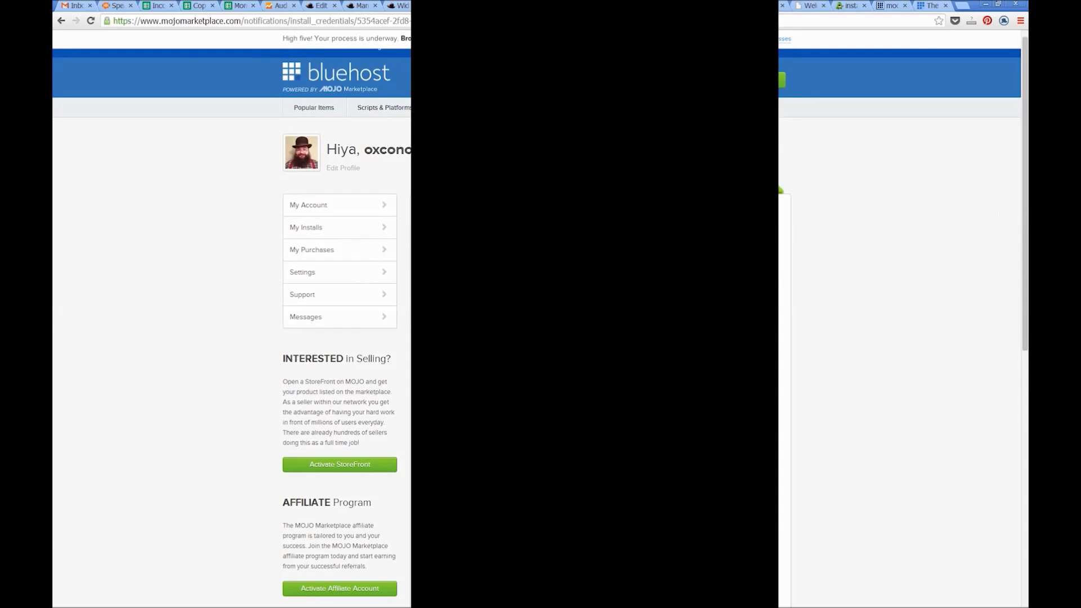
pyautogui.scroll(-1, 620, 253)
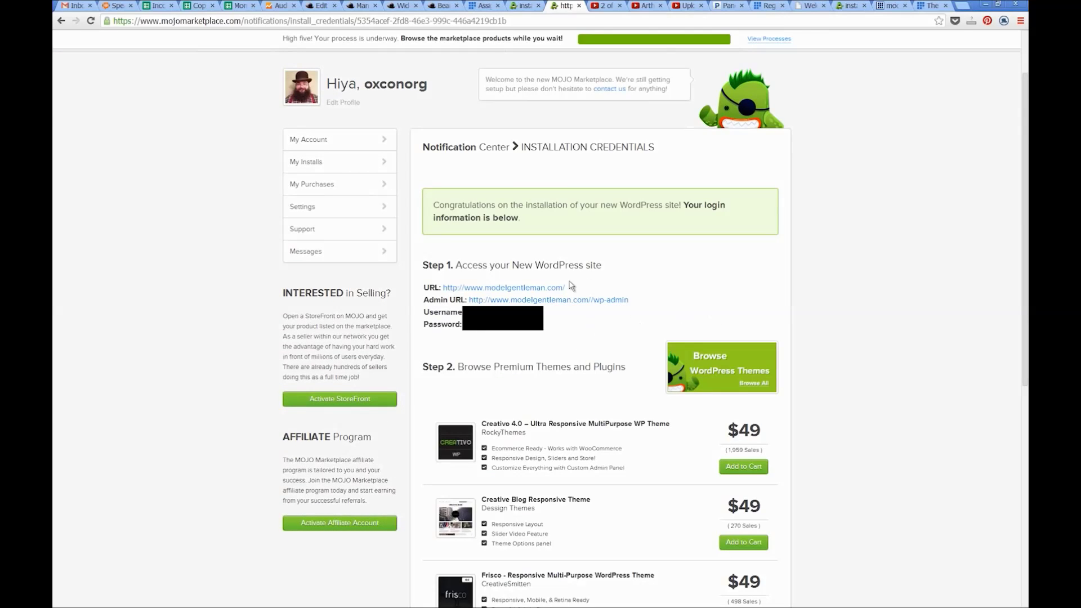
# - View the new modelgentleman.com site and its web address in a separate tab, closing that tab when done
pyautogui.rightClick(535, 290)
pyautogui.click(560, 294)
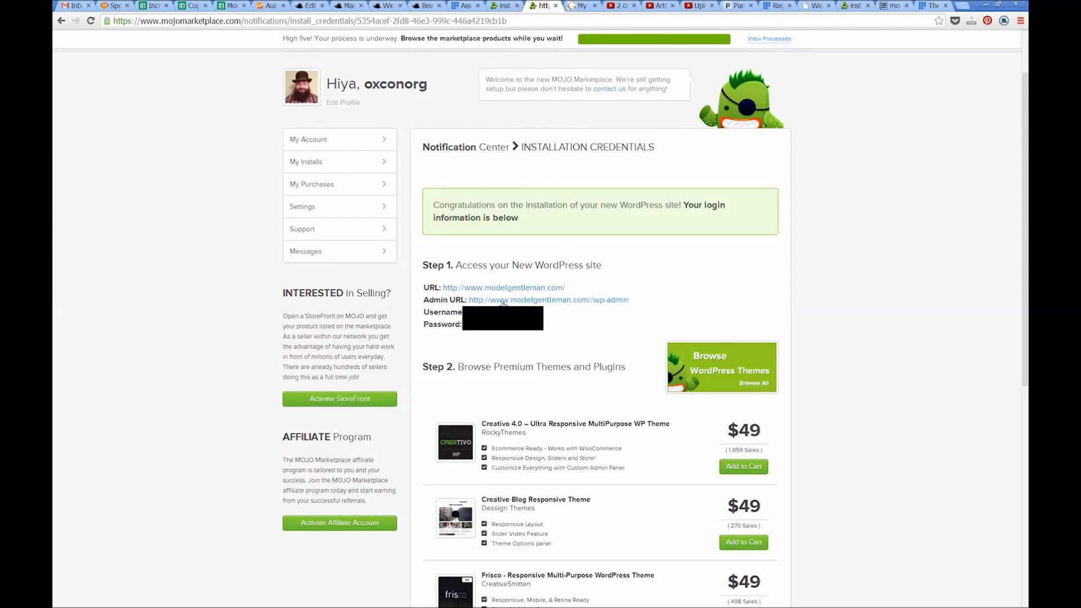
pyautogui.click(580, 6)
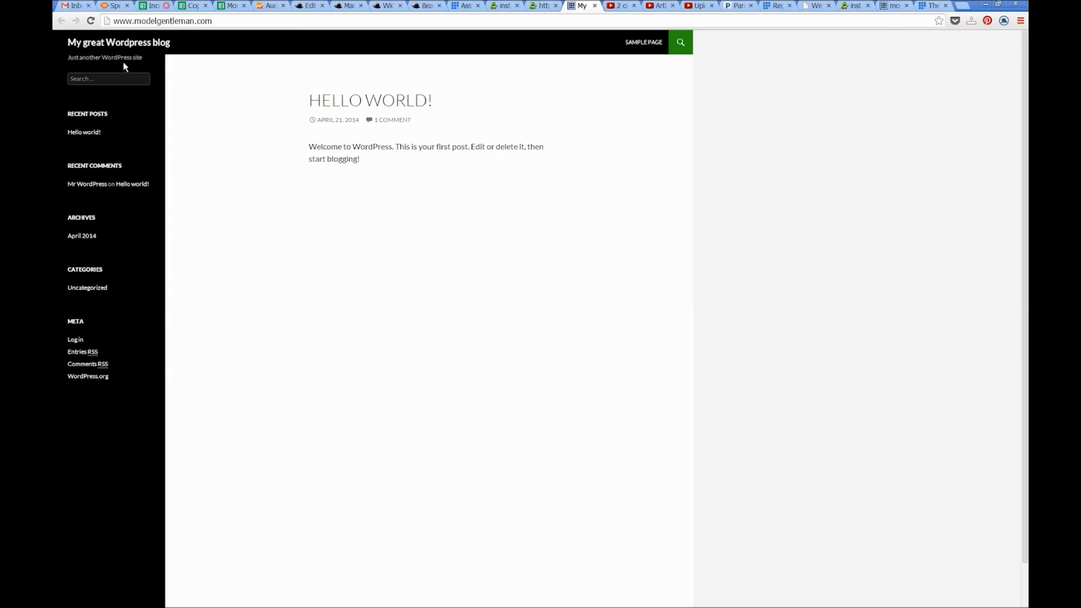
pyautogui.click(187, 23)
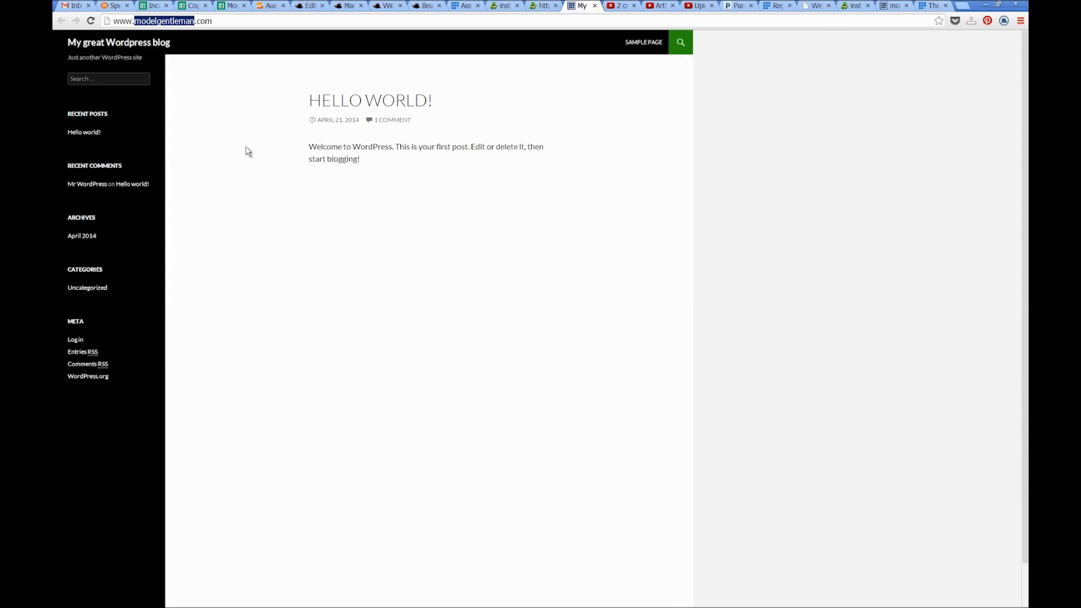
pyautogui.click(246, 157)
pyautogui.doubleClick(166, 21)
pyautogui.click(318, 290)
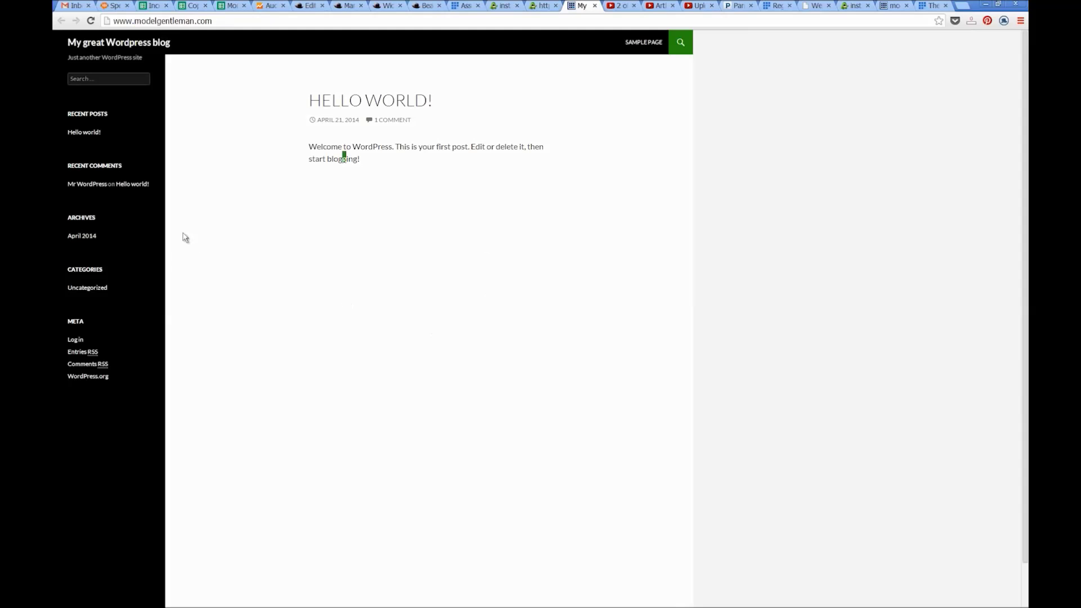
pyautogui.click(594, 5)
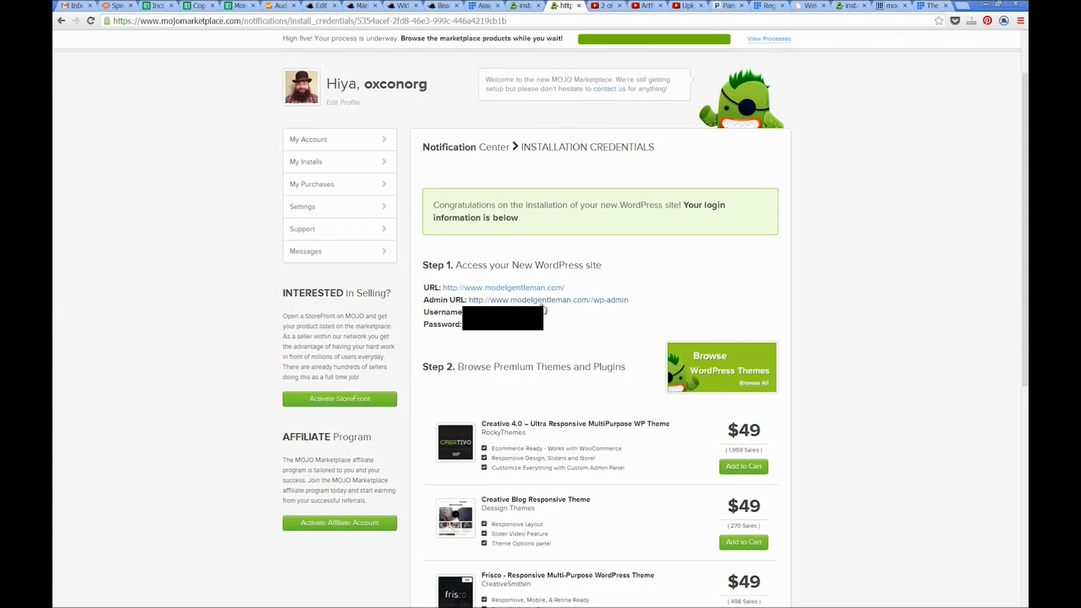
# - Open the site's wp-admin login page and fill in the username copied from the installation credentials
pyautogui.click(618, 303)
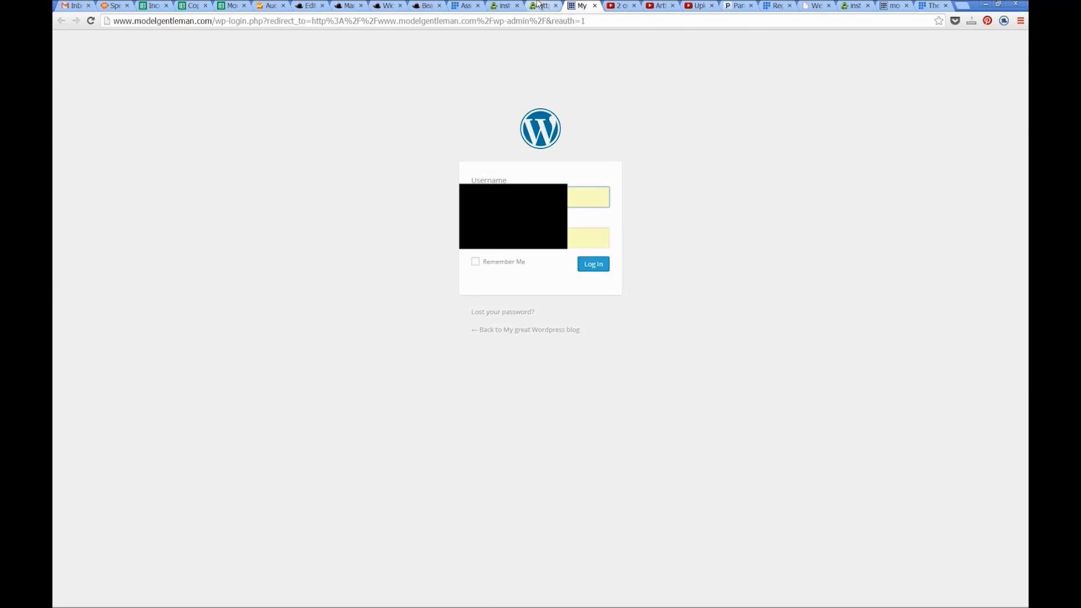
pyautogui.click(539, 5)
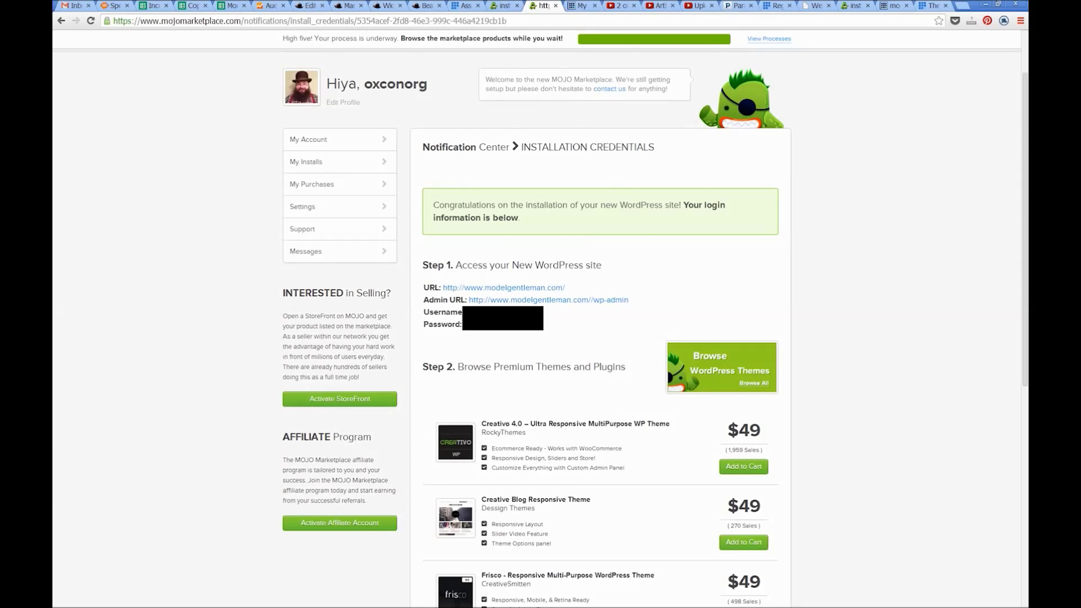
pyautogui.rightClick(467, 312)
pyautogui.click(557, 319)
pyautogui.click(581, 5)
pyautogui.rightClick(525, 191)
pyautogui.click(563, 258)
# - Log in to the WordPress dashboard with the password from the installation credentials and Remember Me enabled, dismissing the browser's save-password prompt
pyautogui.click(540, 5)
pyautogui.click(585, 5)
pyautogui.click(589, 237)
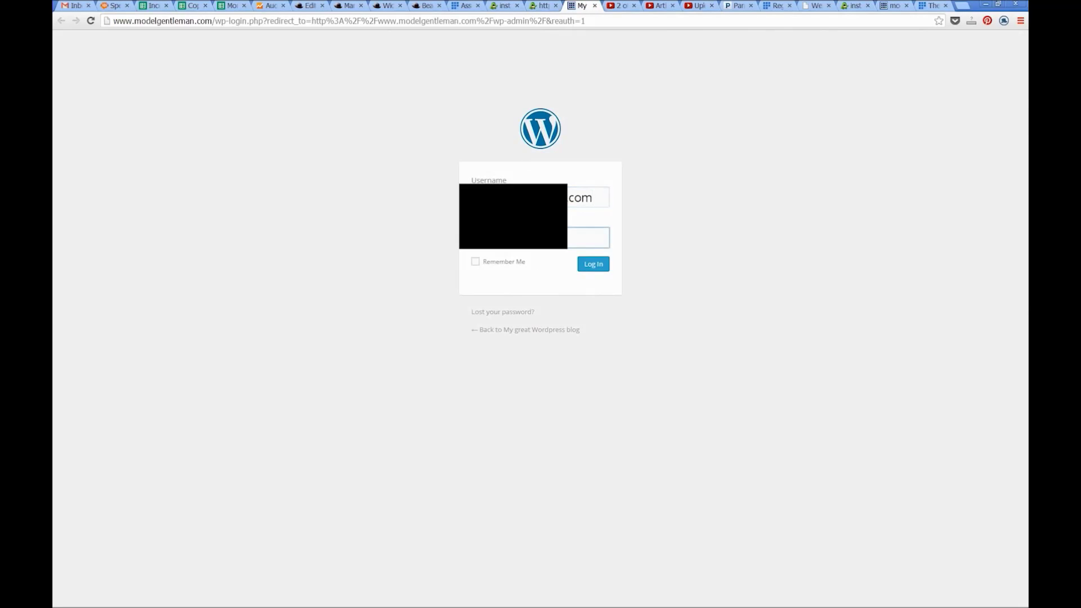
pyautogui.click(475, 262)
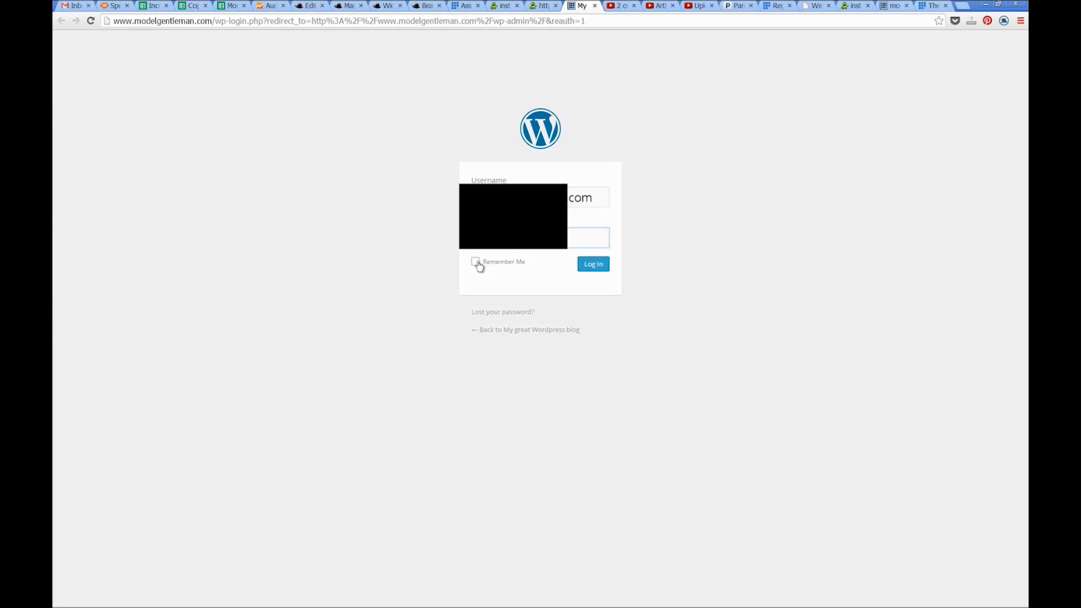
pyautogui.click(590, 267)
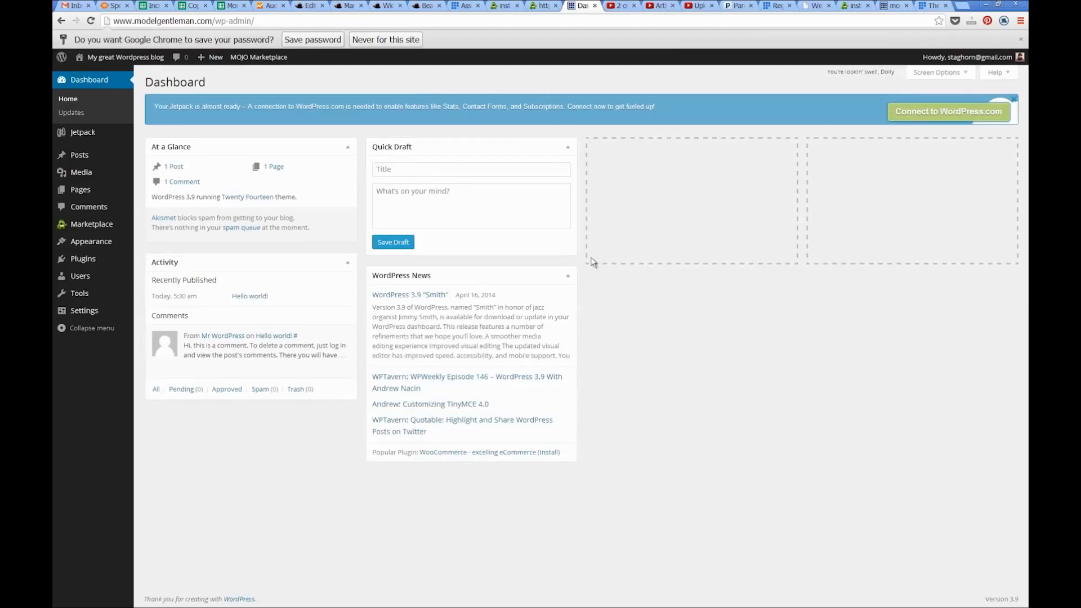
pyautogui.click(1021, 39)
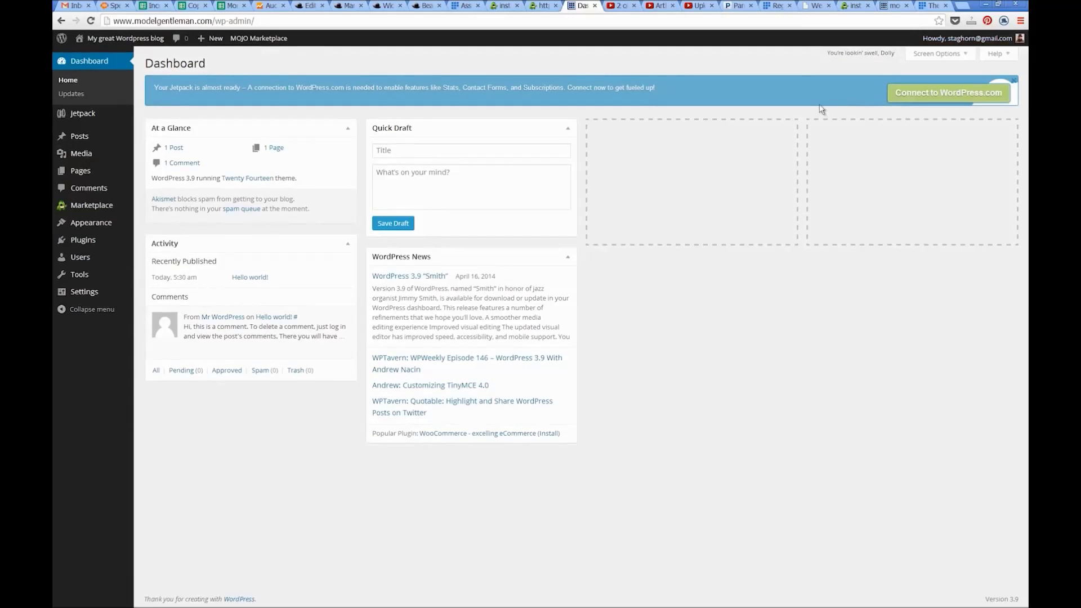